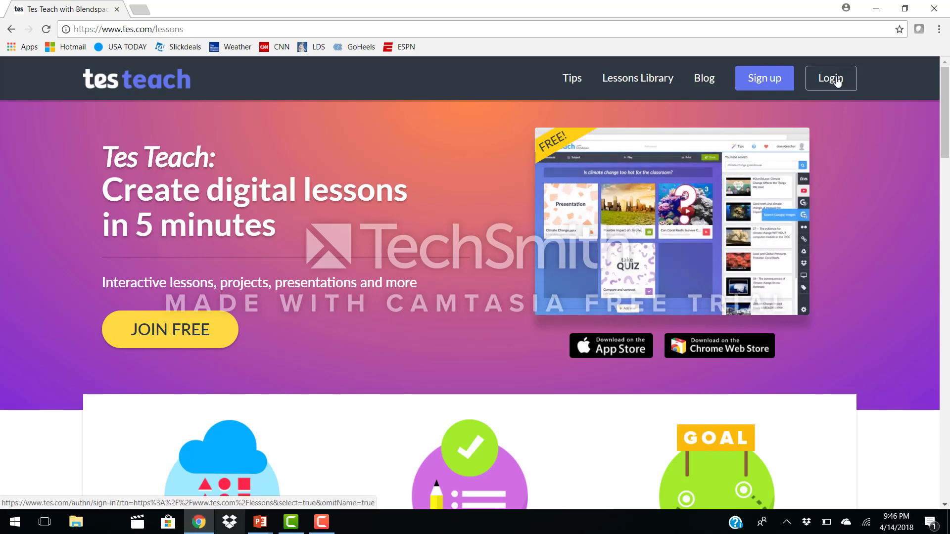
# Log in with the saved account credentials and open the Civil War 5th Grade Curriculum Resources lesson
pyautogui.click(837, 82)
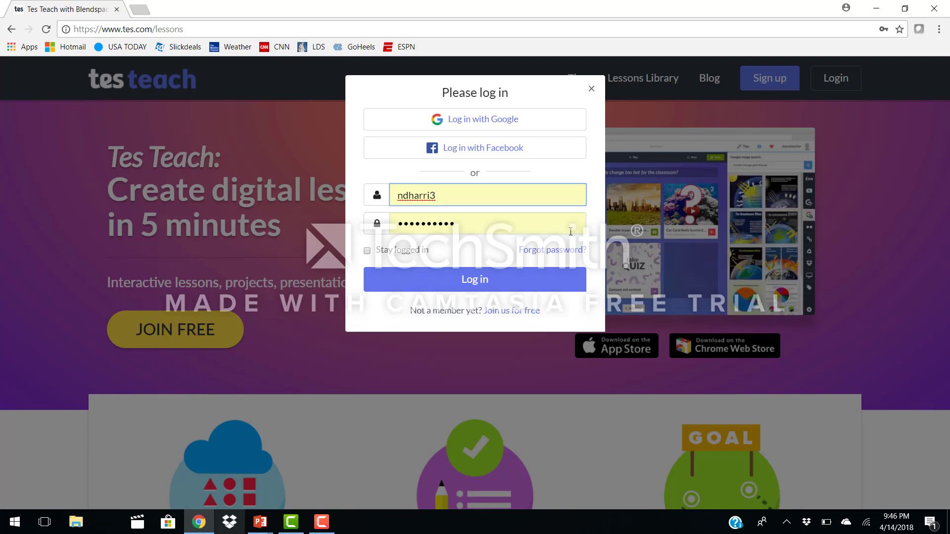
pyautogui.click(499, 290)
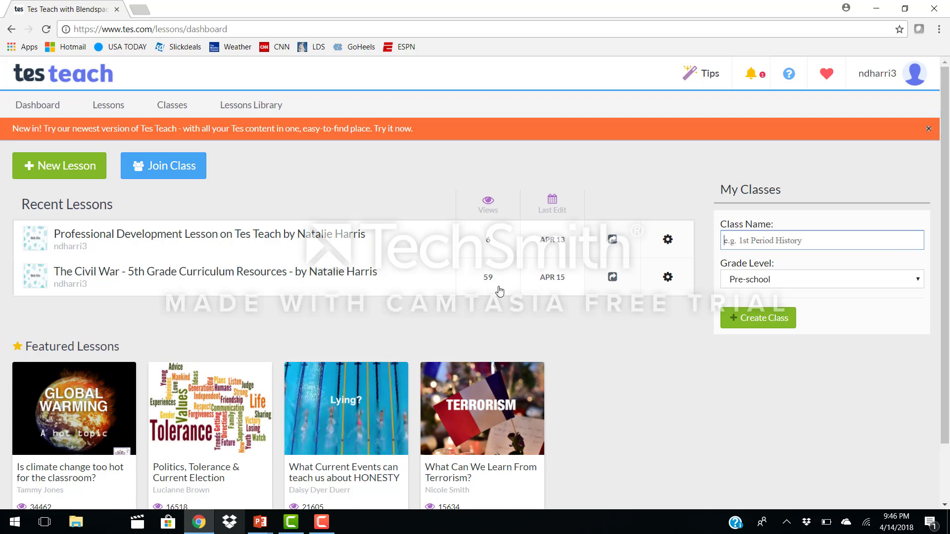
pyautogui.click(196, 277)
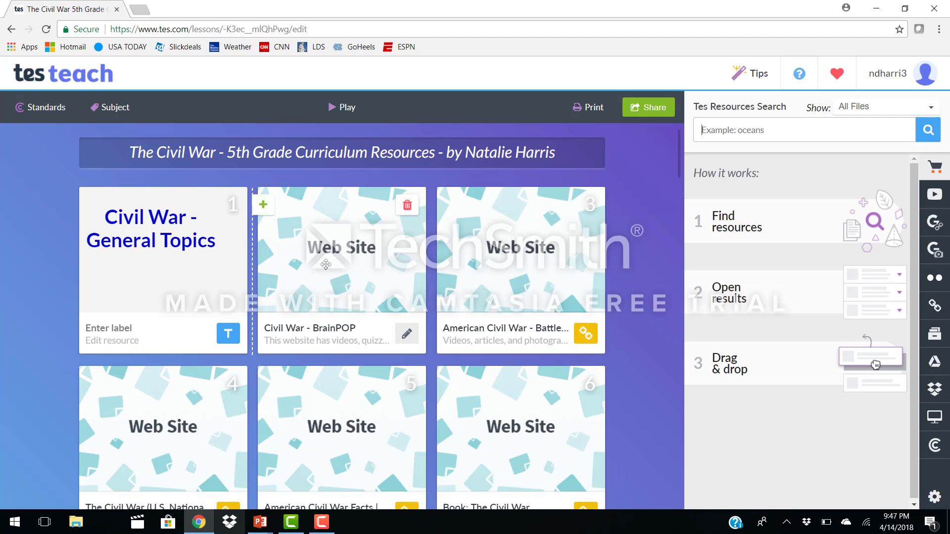
# Play the Civil War lesson, page through its resources up to the National Park Service site, and close the player
pyautogui.moveTo(329, 267); pyautogui.dragTo(185, 270)
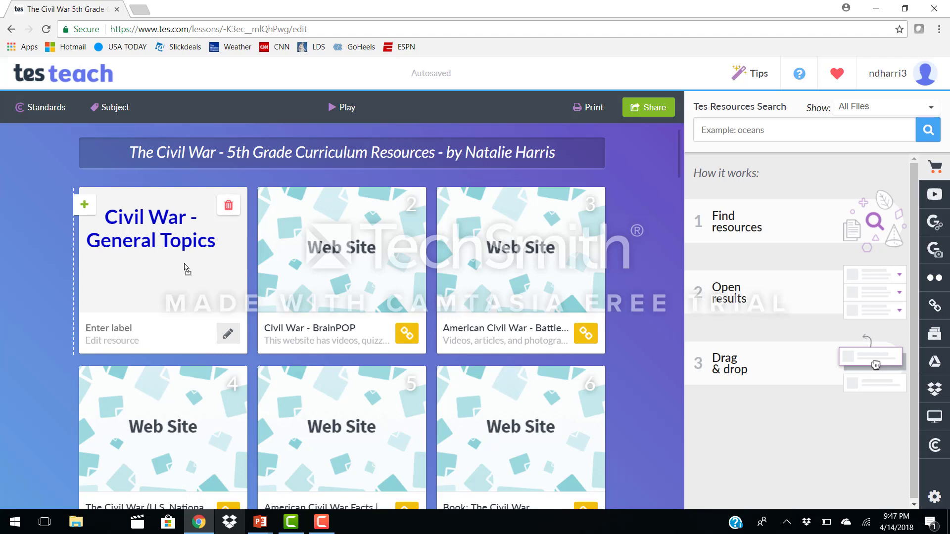
pyautogui.click(345, 113)
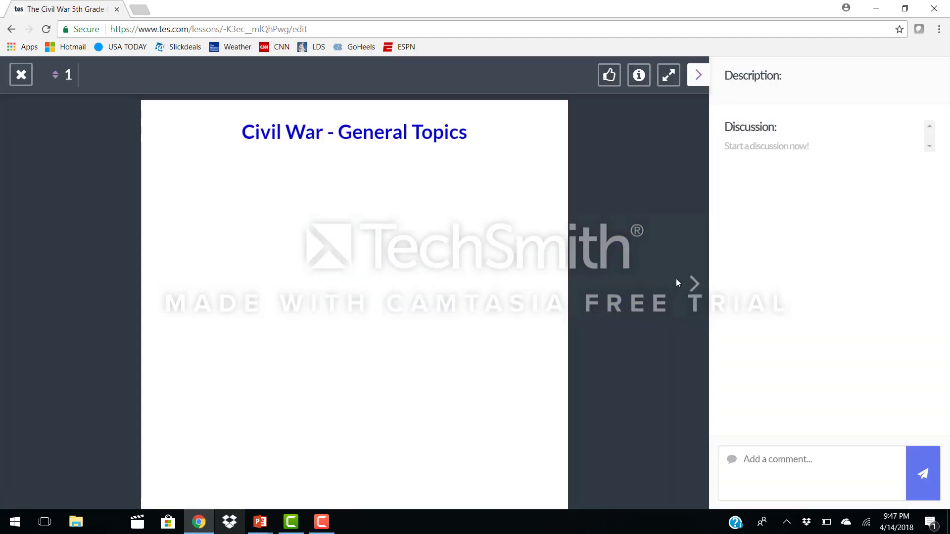
pyautogui.click(693, 283)
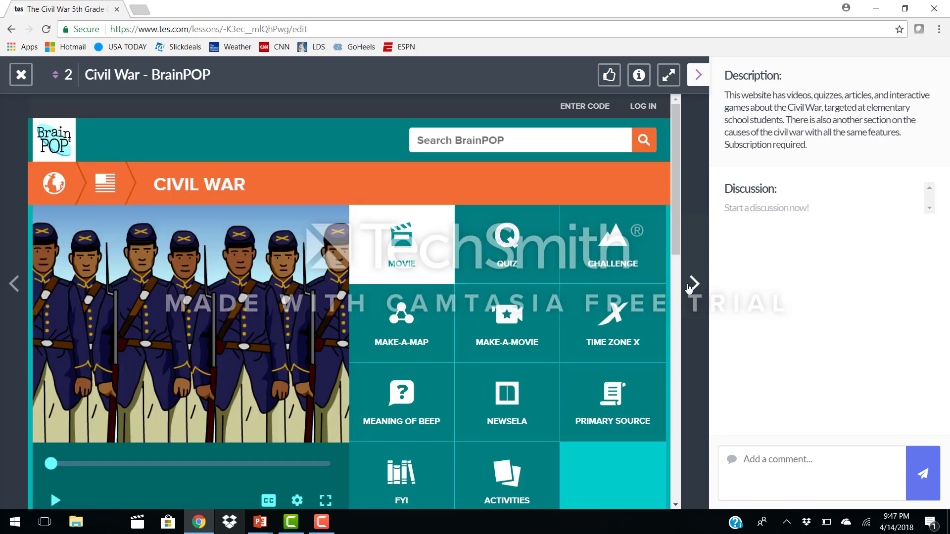
pyautogui.click(693, 283)
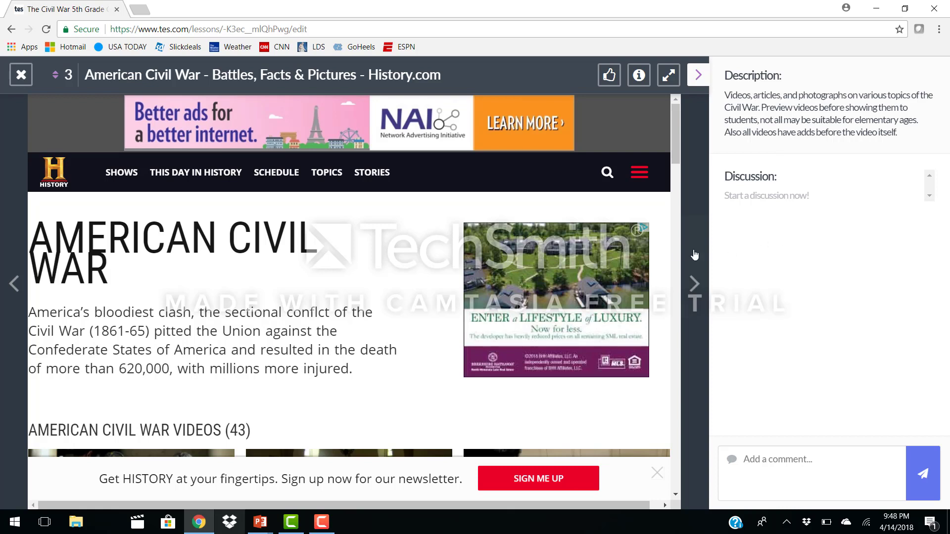
pyautogui.click(693, 283)
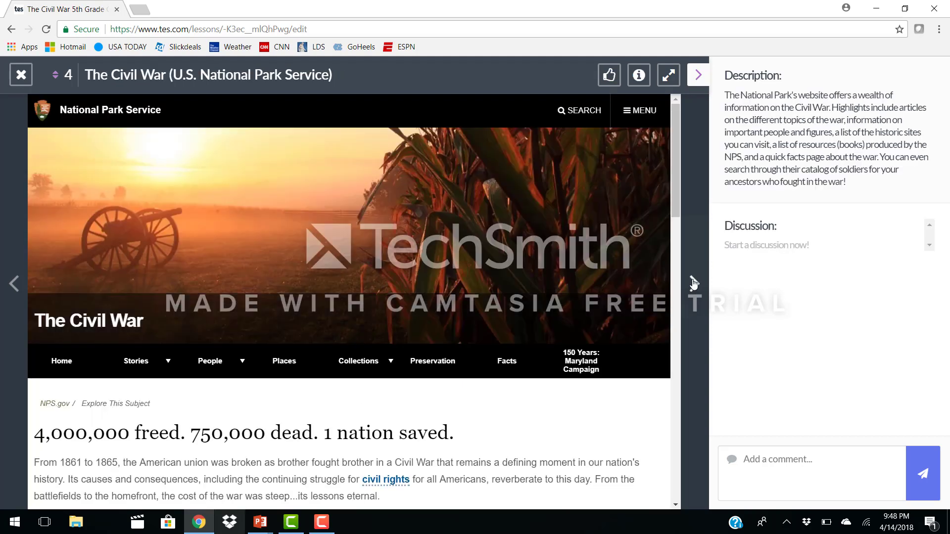
pyautogui.click(21, 75)
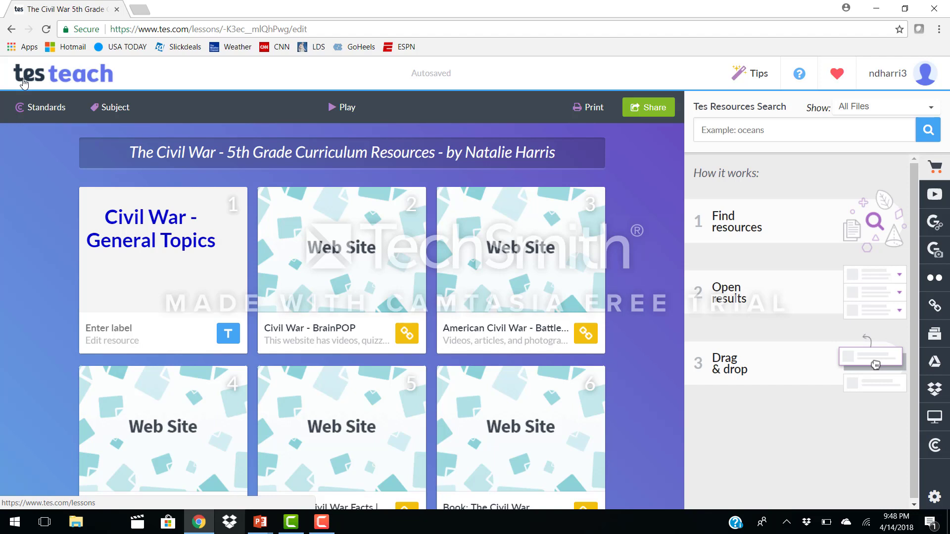
# Return to the dashboard and create a new lesson titled "Fractured Fairy Tales"
pyautogui.click(78, 75)
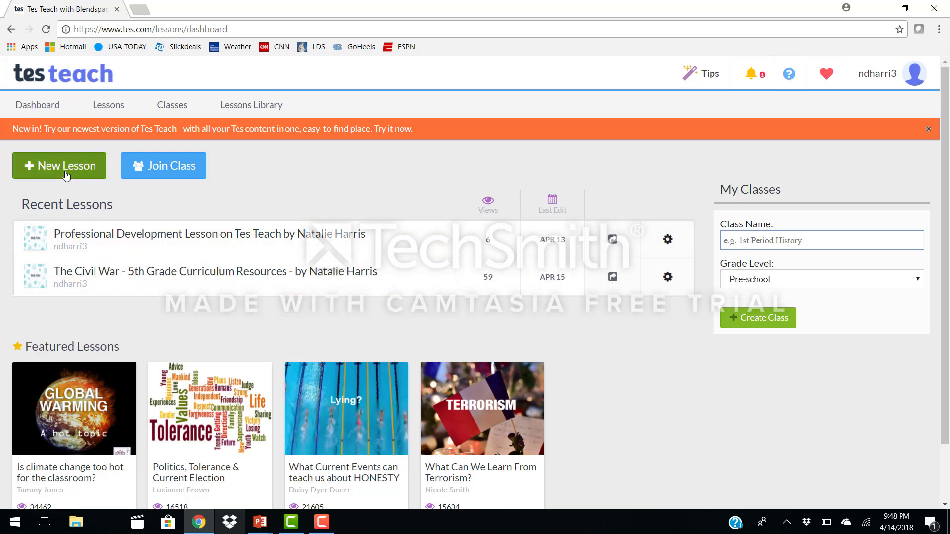
pyautogui.click(64, 174)
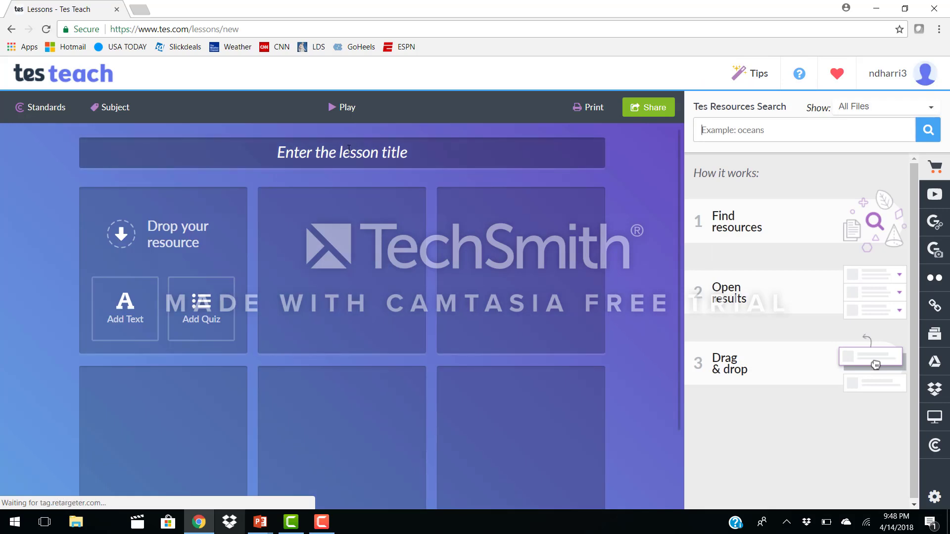
pyautogui.click(349, 152)
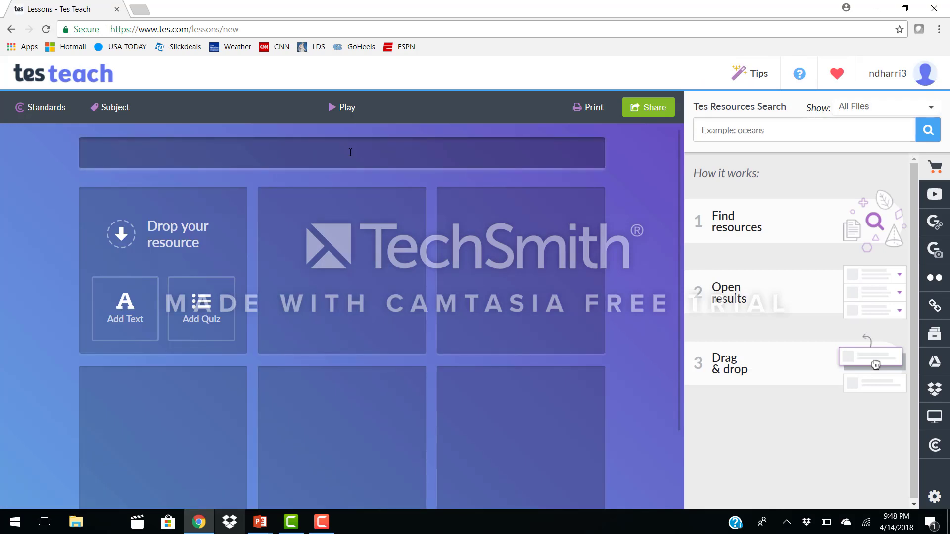
pyautogui.write('Fractured Fairy Tales')
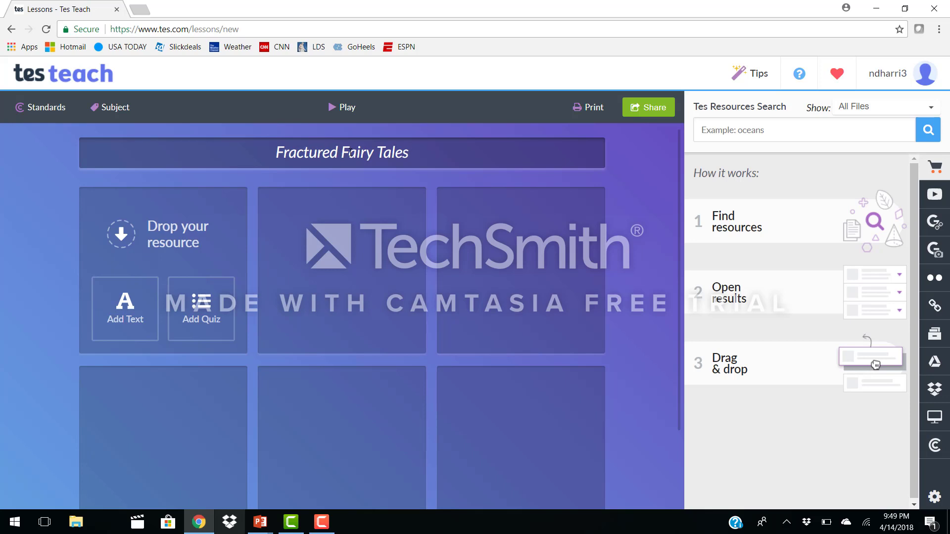
# Add a text tile reading "What is a fractured fairy tale?" in Heading 1, centre it, turn on bold, and save the tile
pyautogui.click(129, 321)
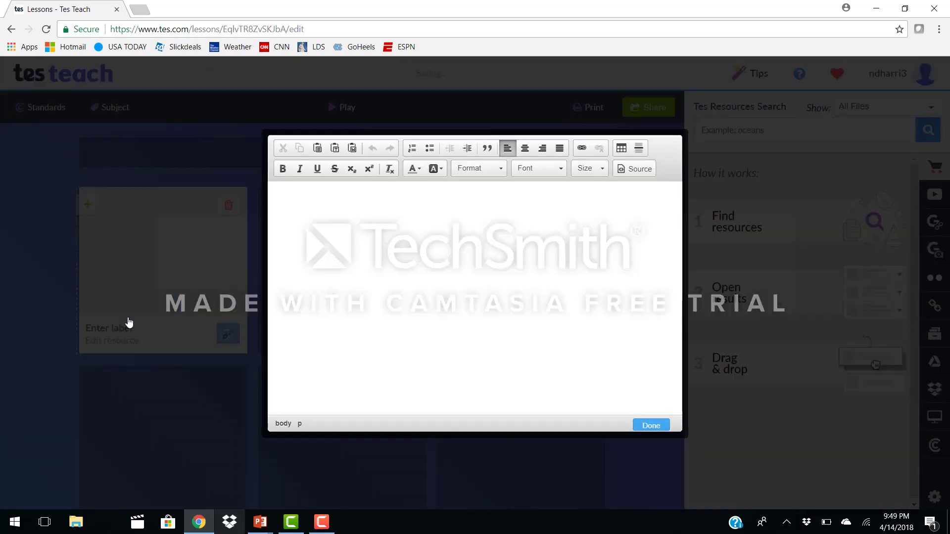
pyautogui.click(488, 171)
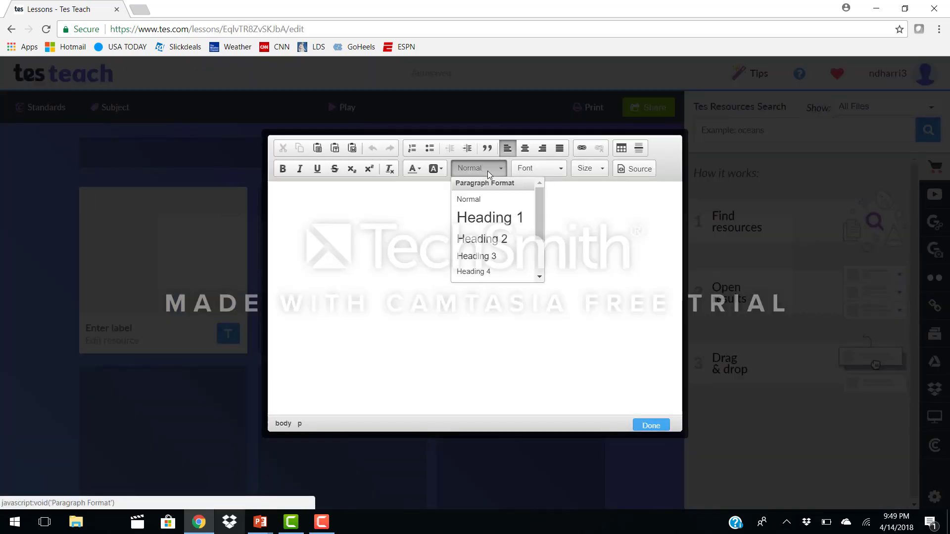
pyautogui.click(498, 220)
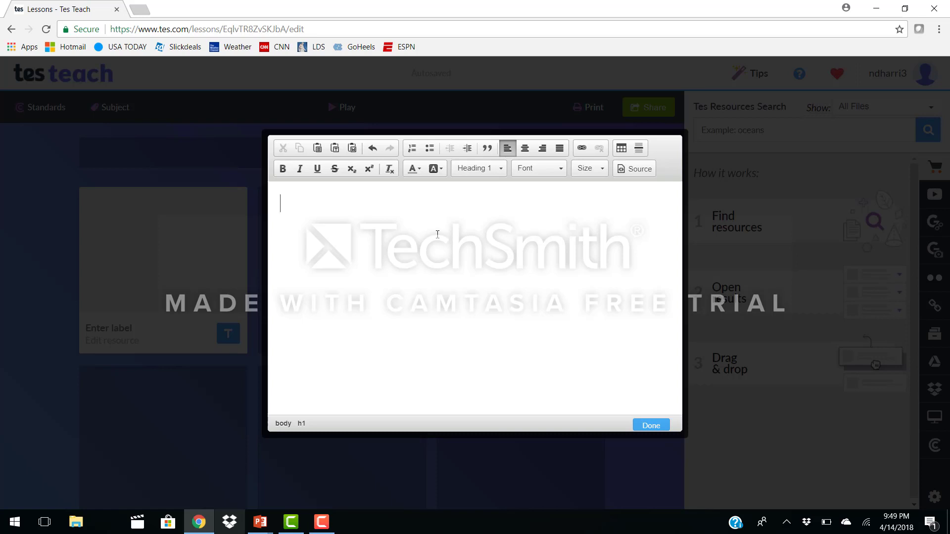
pyautogui.write('What is a fract')
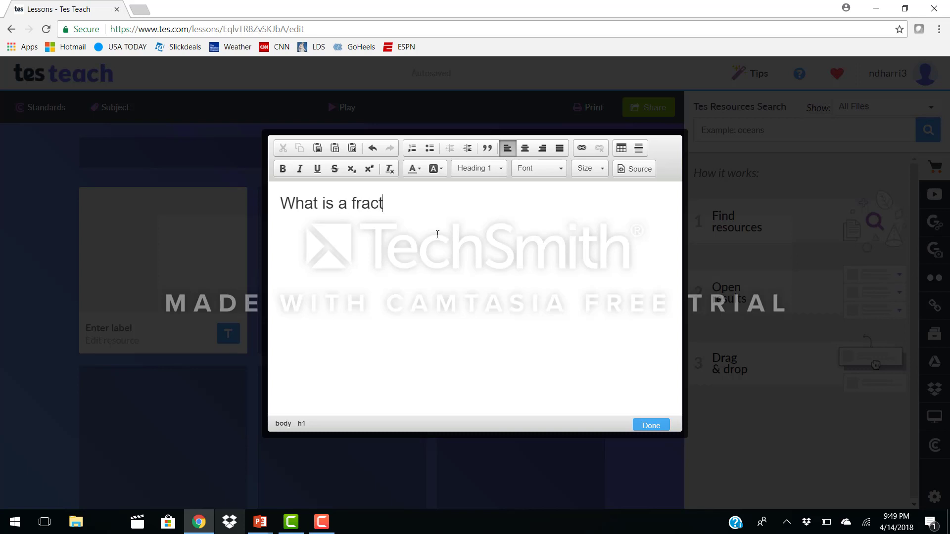
pyautogui.write('ured fairy tal')
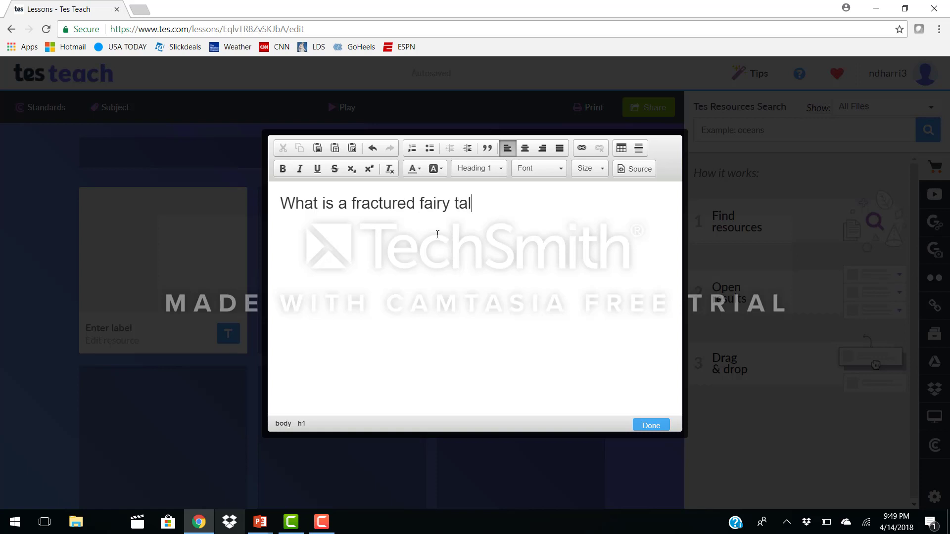
pyautogui.write('e/?')
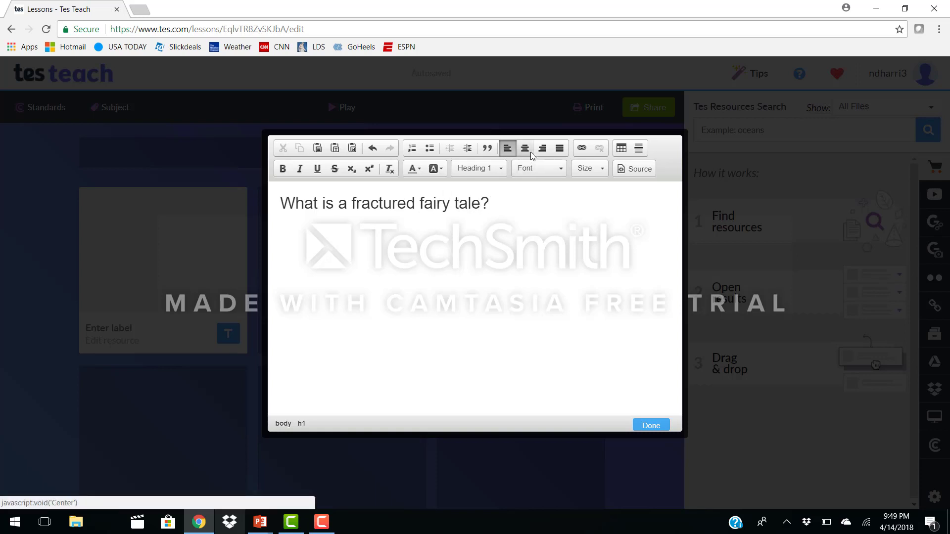
pyautogui.click(530, 152)
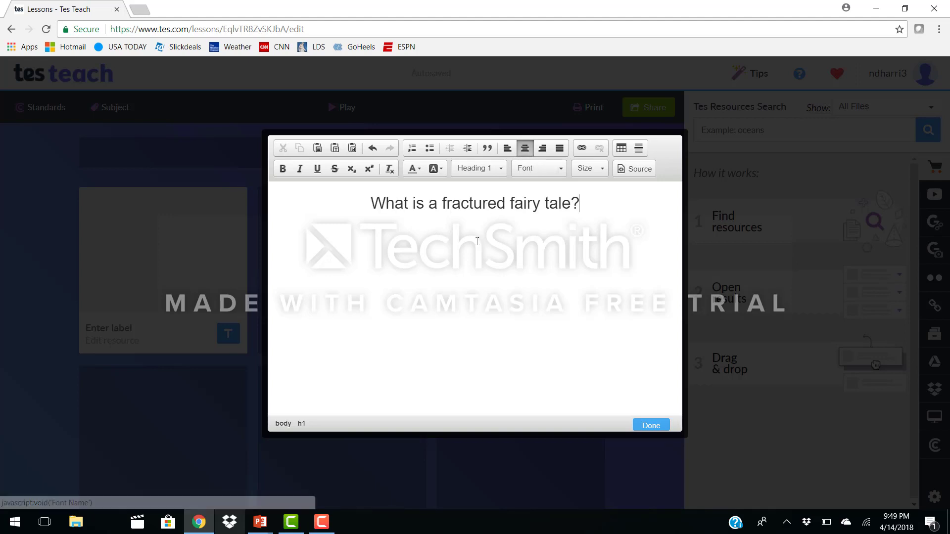
pyautogui.click(282, 168)
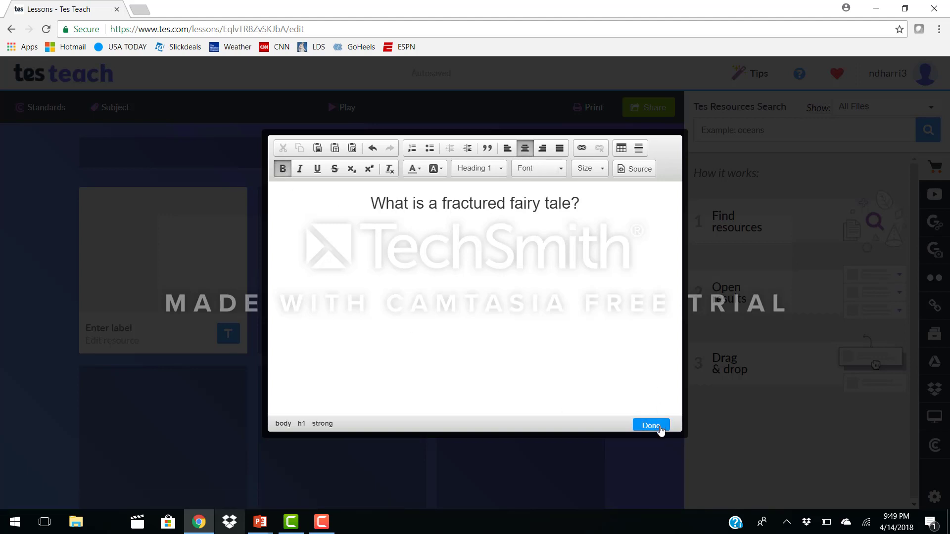
pyautogui.click(660, 427)
# Preview the "What is a fractured fairy tale?" text tile in the lesson player and return to the editor
pyautogui.moveTo(201, 217)
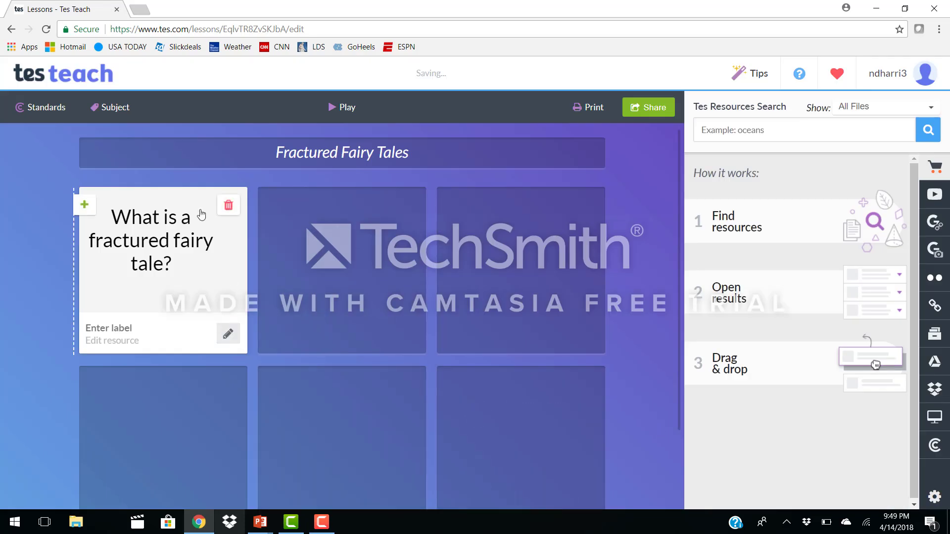
pyautogui.click(173, 273)
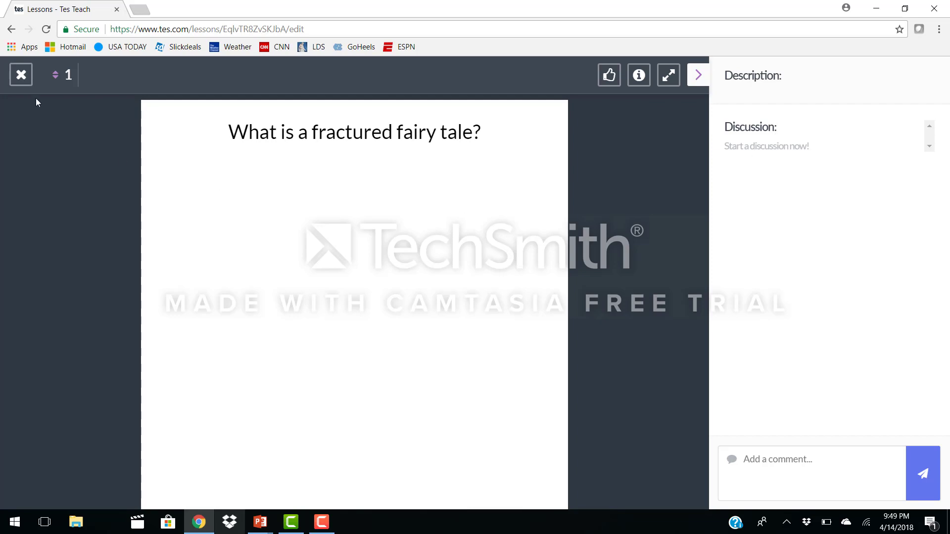
pyautogui.click(20, 77)
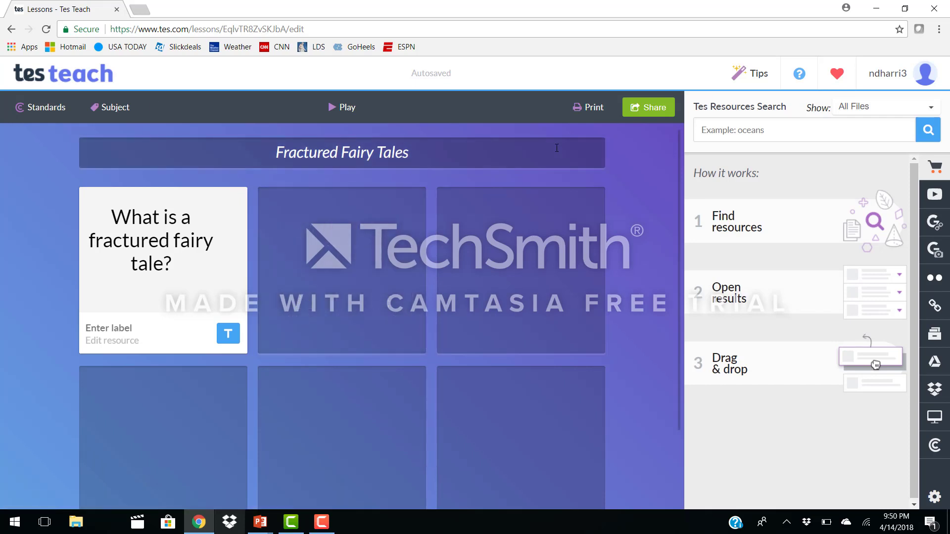
# Search Tes resources for "fractured fairy tales" and add thumb2 from Free Fairy Tale Writing Papers as the second tile
pyautogui.click(741, 133)
pyautogui.write('fractured f')
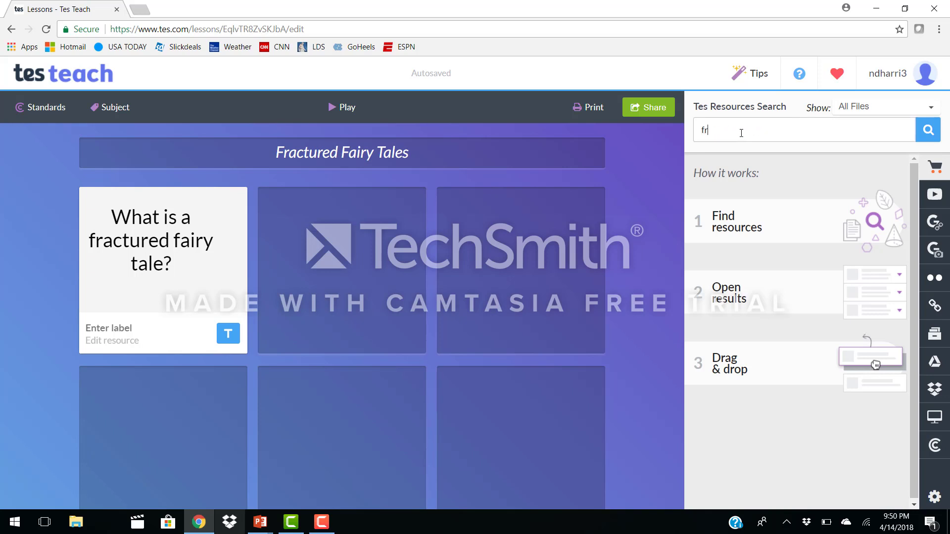
pyautogui.write('airy tales')
pyautogui.click(929, 132)
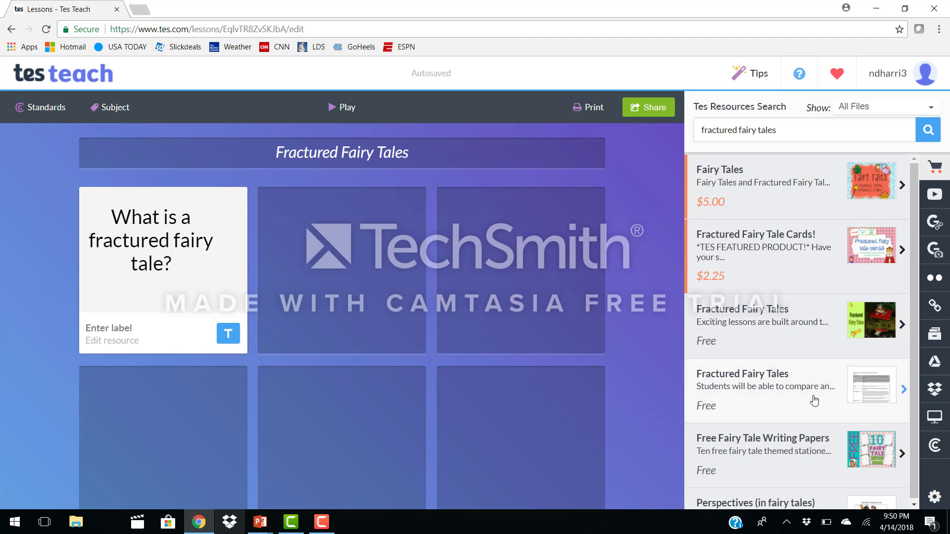
pyautogui.click(862, 450)
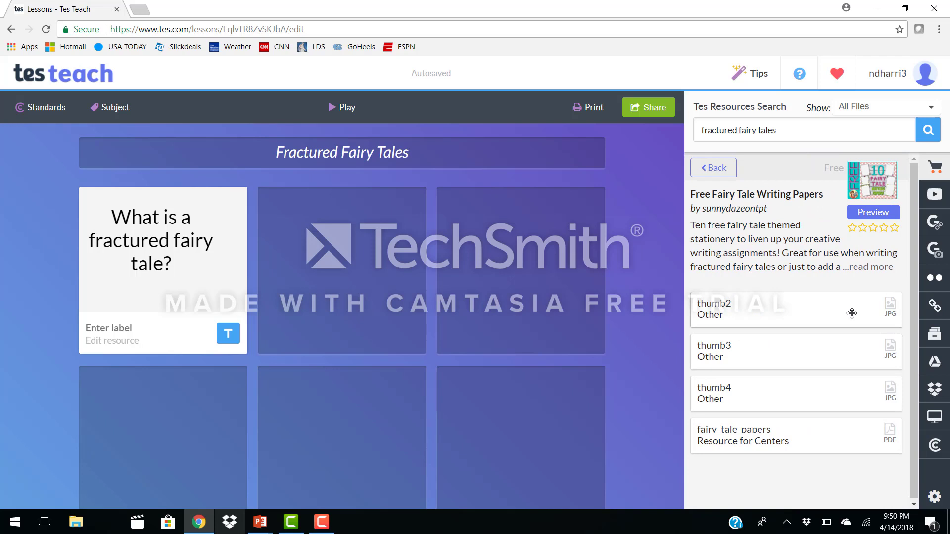
pyautogui.moveTo(851, 313); pyautogui.dragTo(404, 271)
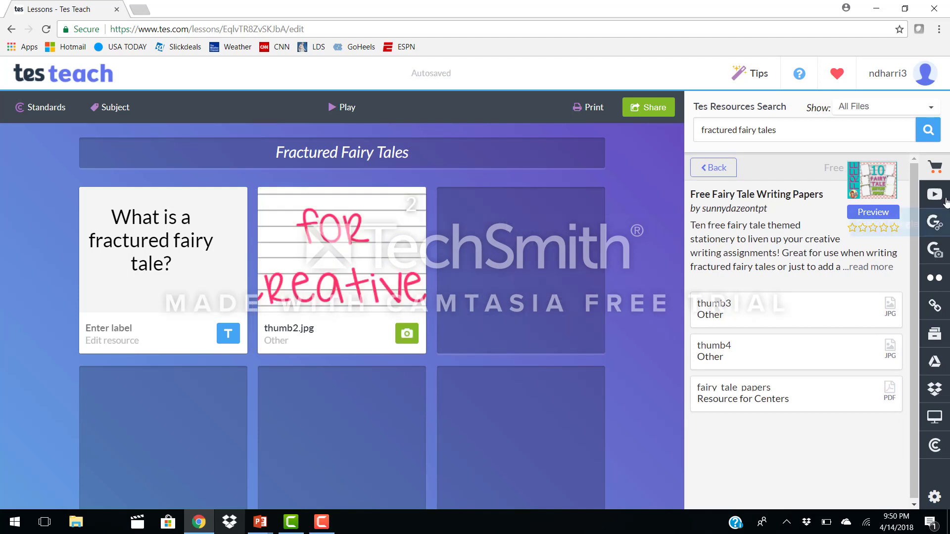
# Add the YouTube video Fixed Fairy Tales Compilation as the third tile and the Google web result Fractured Fairy Tales as the fourth
pyautogui.click(944, 198)
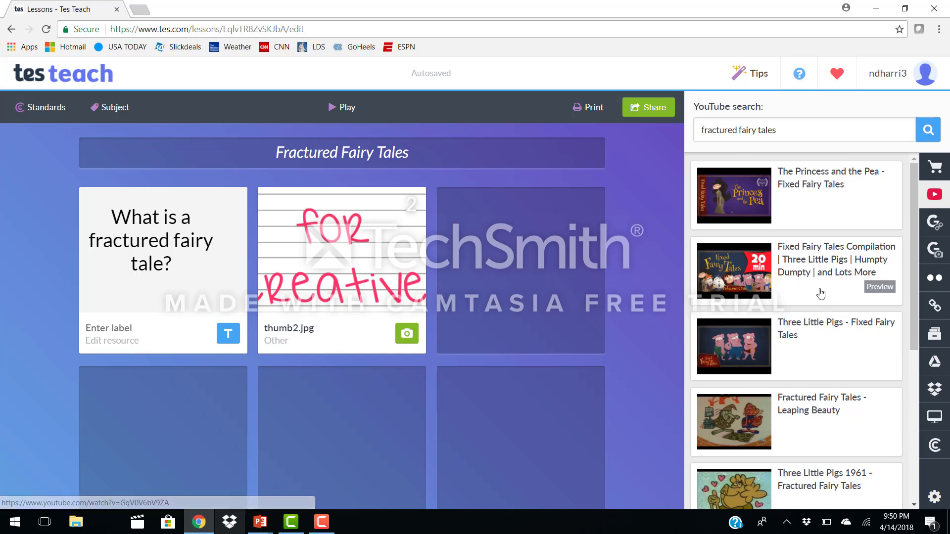
pyautogui.moveTo(571, 290); pyautogui.dragTo(571, 290)
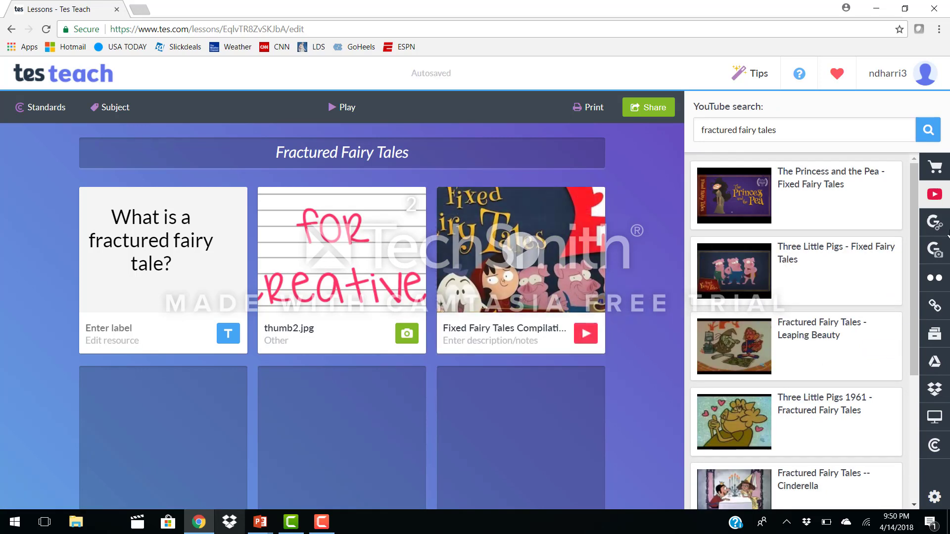
pyautogui.click(944, 226)
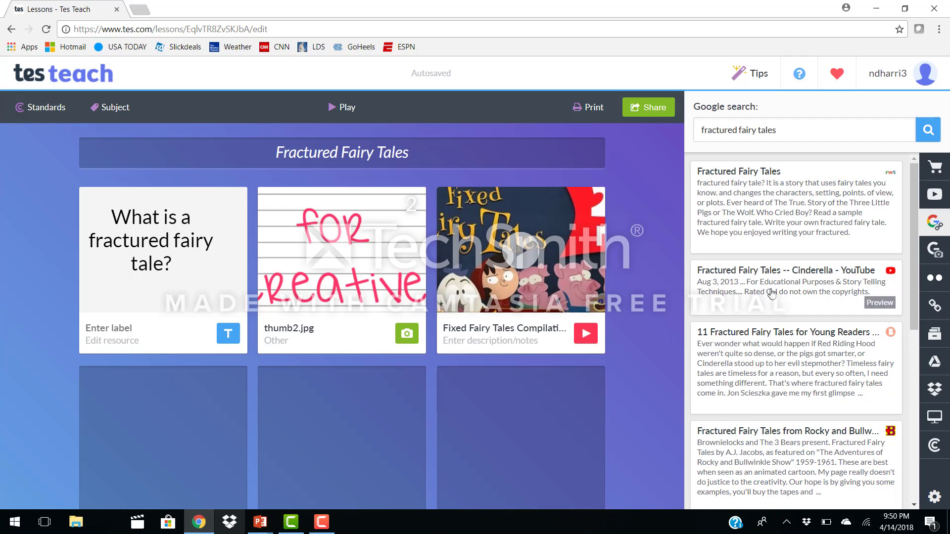
pyautogui.moveTo(762, 225); pyautogui.dragTo(149, 413)
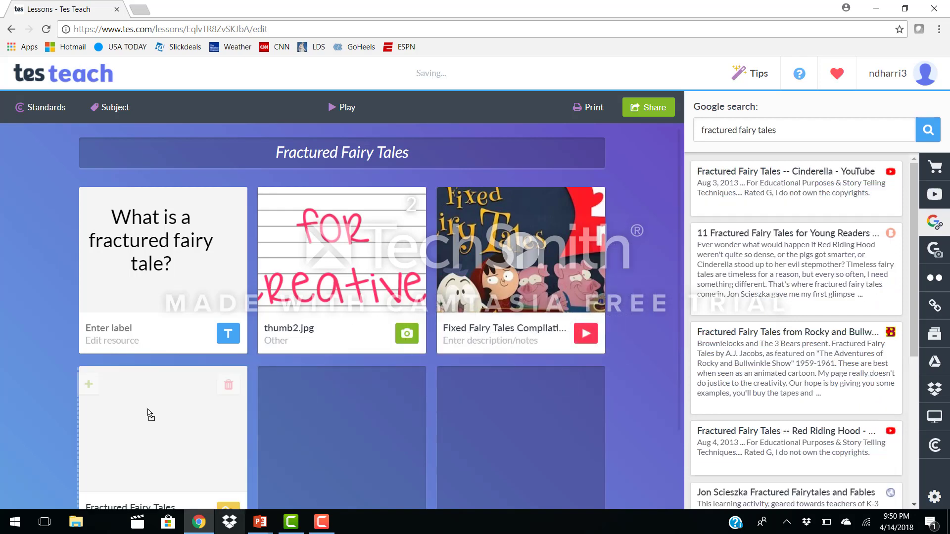
# Add the Google image defining a fractured fairy tale as the fifth tile, and bring up the Flickr image results
pyautogui.click(935, 251)
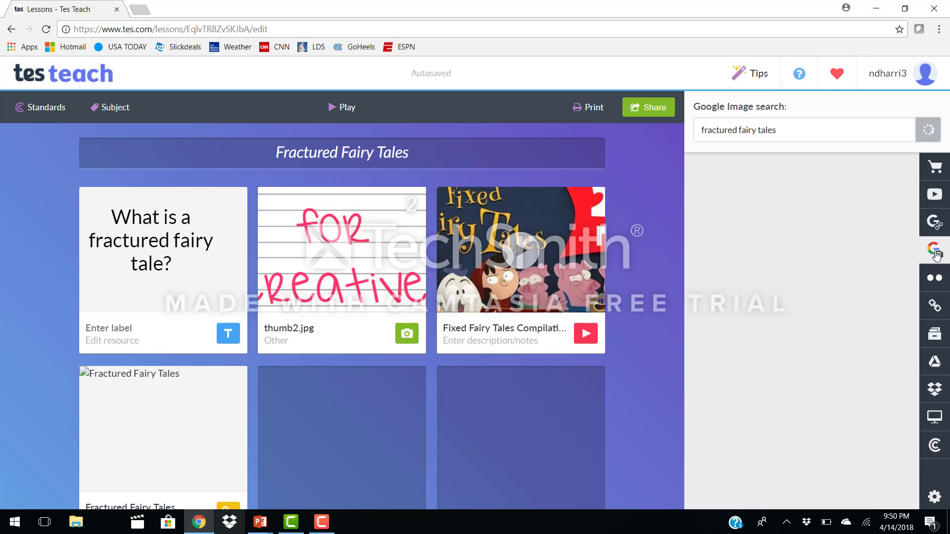
pyautogui.moveTo(769, 420); pyautogui.dragTo(352, 423)
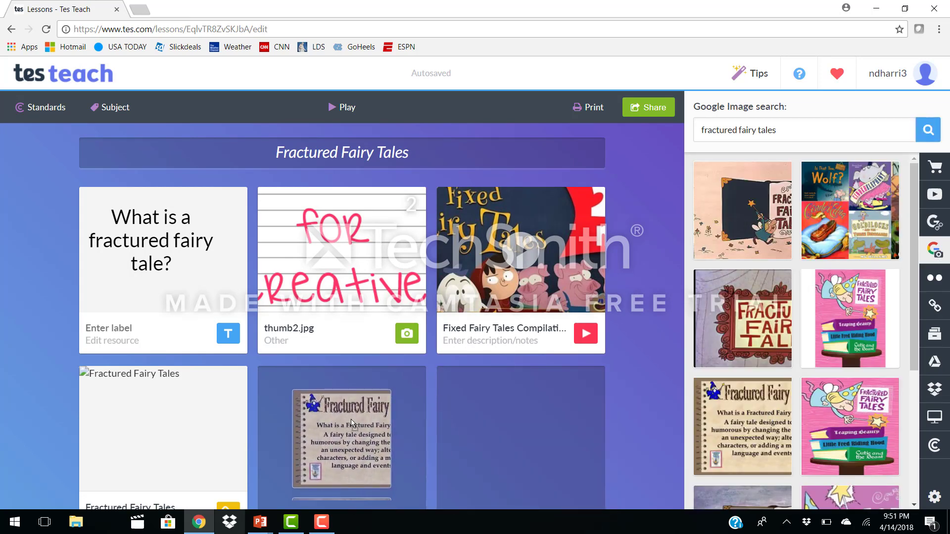
pyautogui.click(940, 286)
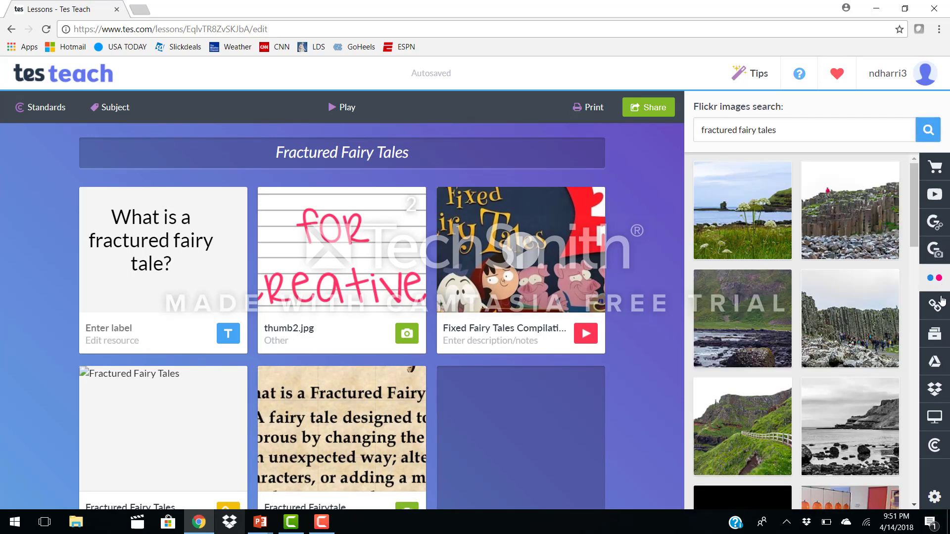
# Add a quiz as the sixth tile with the question "Which is an example of a fractured fairy tale?"
pyautogui.click(942, 307)
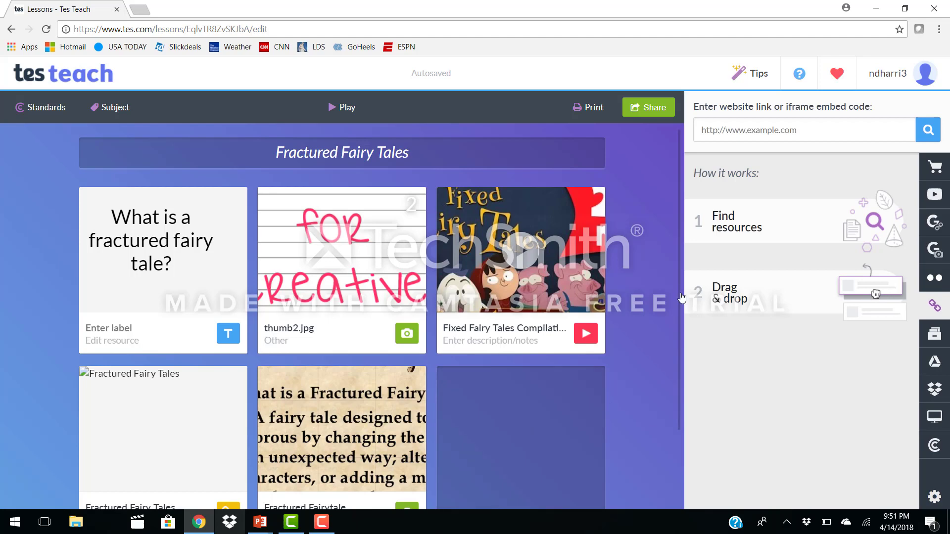
pyautogui.scroll(-3, 679, 337)
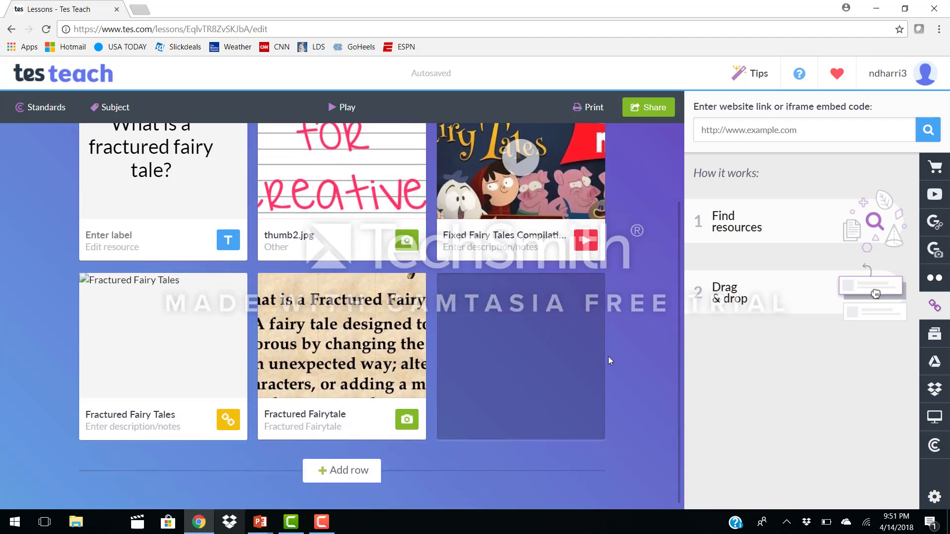
pyautogui.moveTo(590, 358)
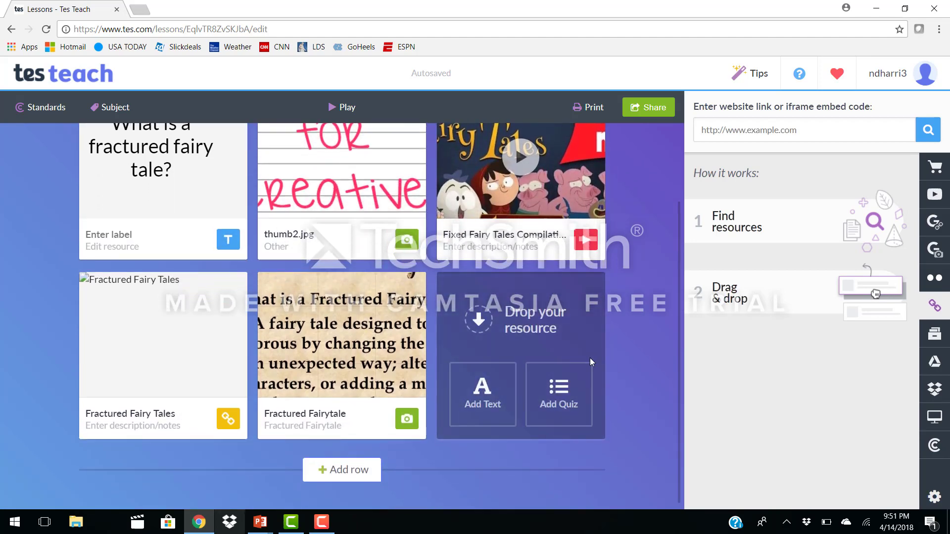
pyautogui.click(561, 409)
pyautogui.click(405, 163)
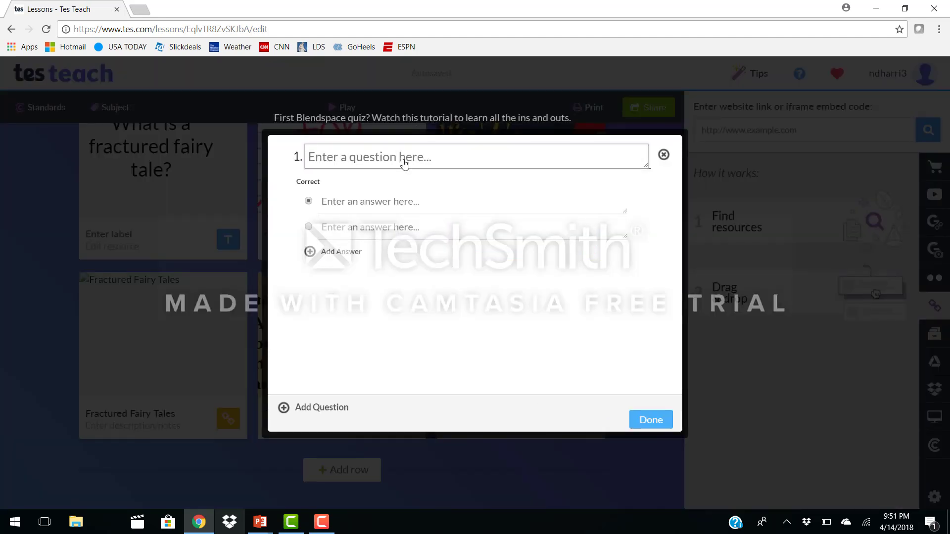
pyautogui.write('Which i')
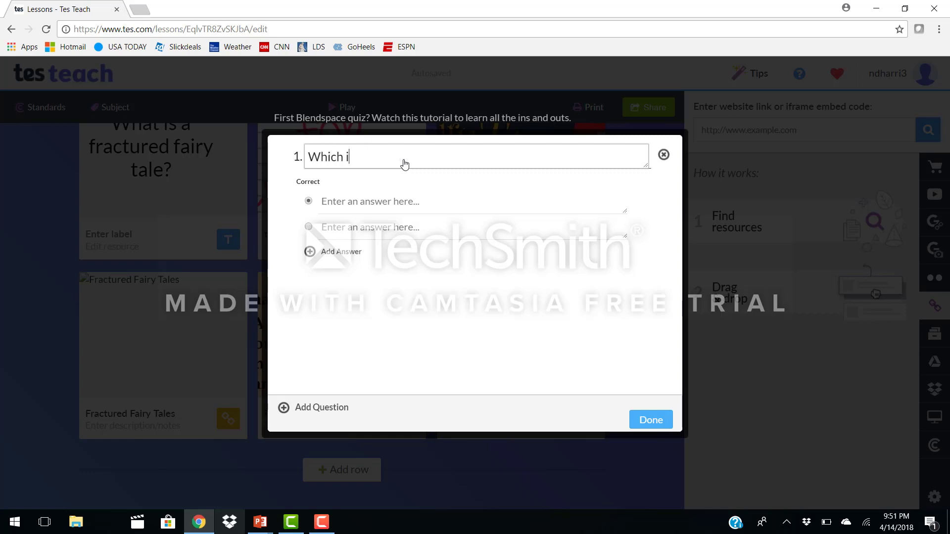
pyautogui.write('s an example o')
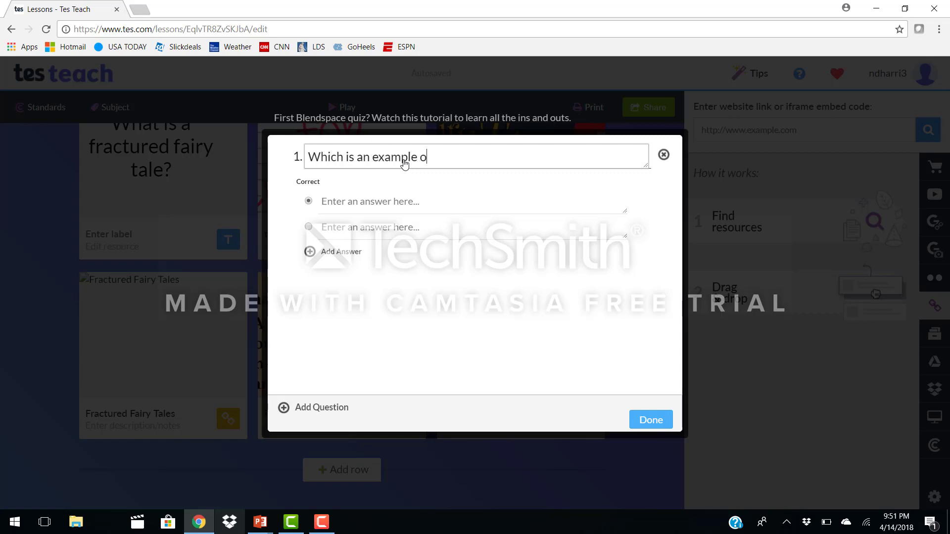
pyautogui.write('f a fractured fairy tale?')
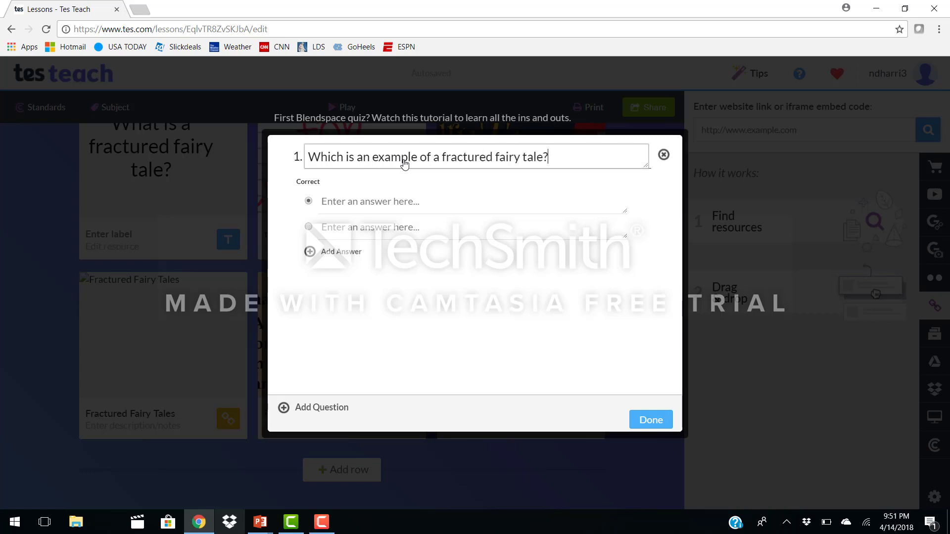
# Enter "Little Red Riding Hood" and "The True Story of the Three Little Pigs" as the first two answers to the quiz question
pyautogui.click(334, 202)
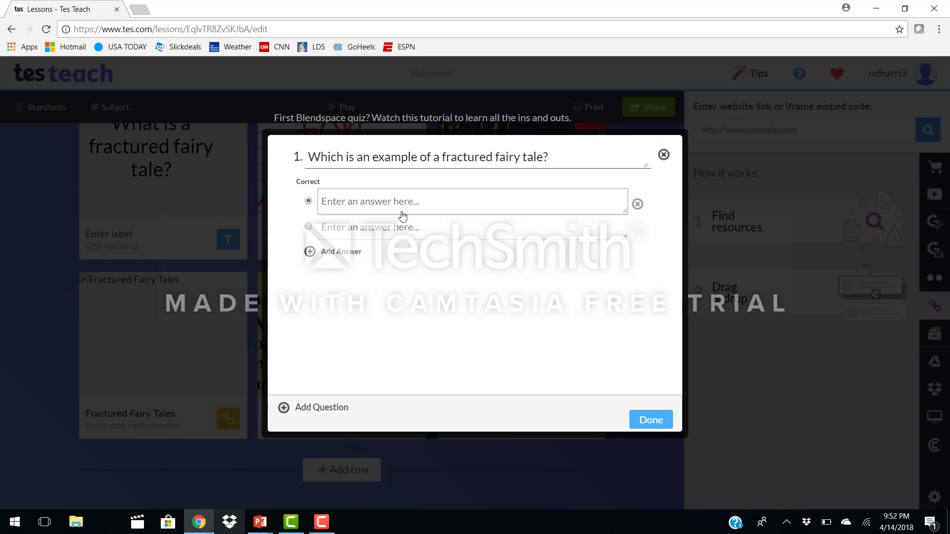
pyautogui.write('Little Red Riding Hood')
pyautogui.click(403, 232)
pyautogui.write('The True Sot')
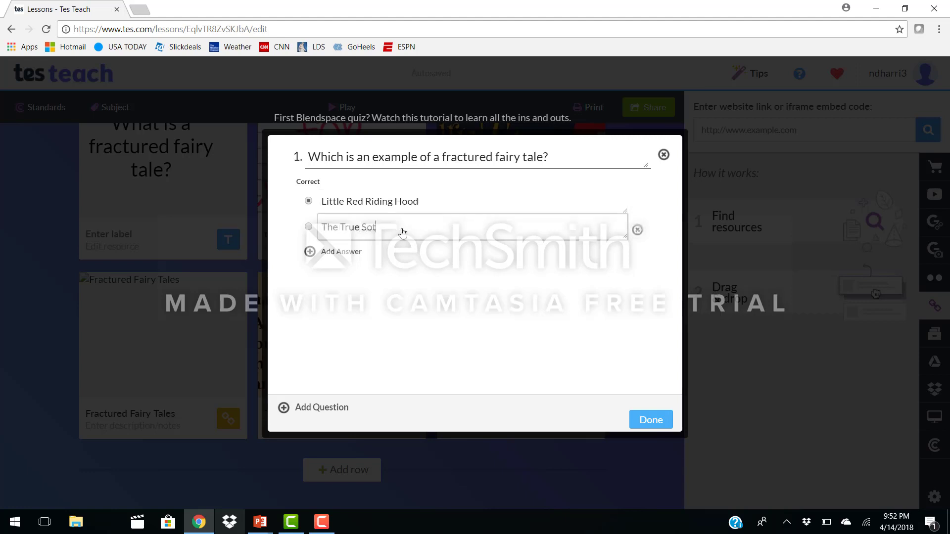
pyautogui.press('BackSpace')
pyautogui.press('BackSpace')
pyautogui.write('tory of the Three Little Pigs')
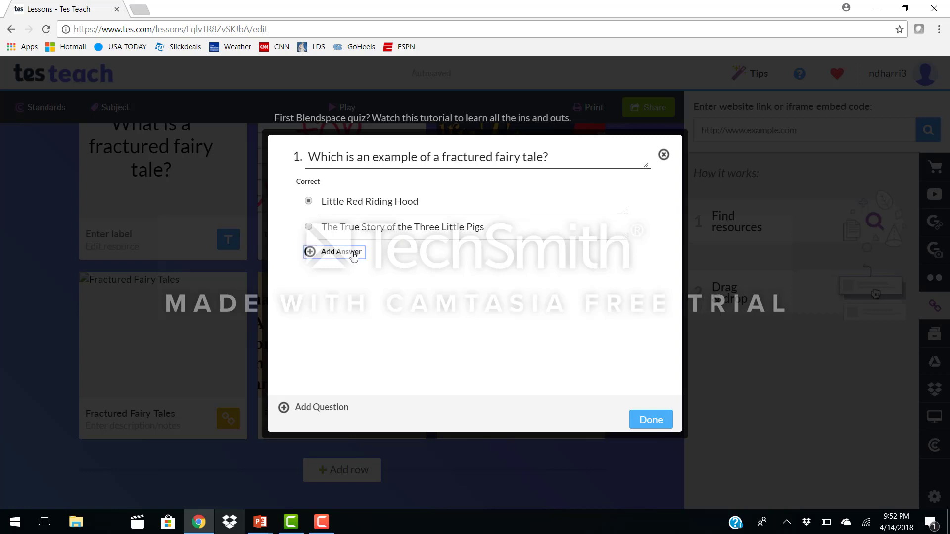
# Add "Cinderella" as a third answer, mark "The True Story of the Three Little Pigs" as correct, and finish the quiz
pyautogui.click(346, 252)
pyautogui.click(368, 259)
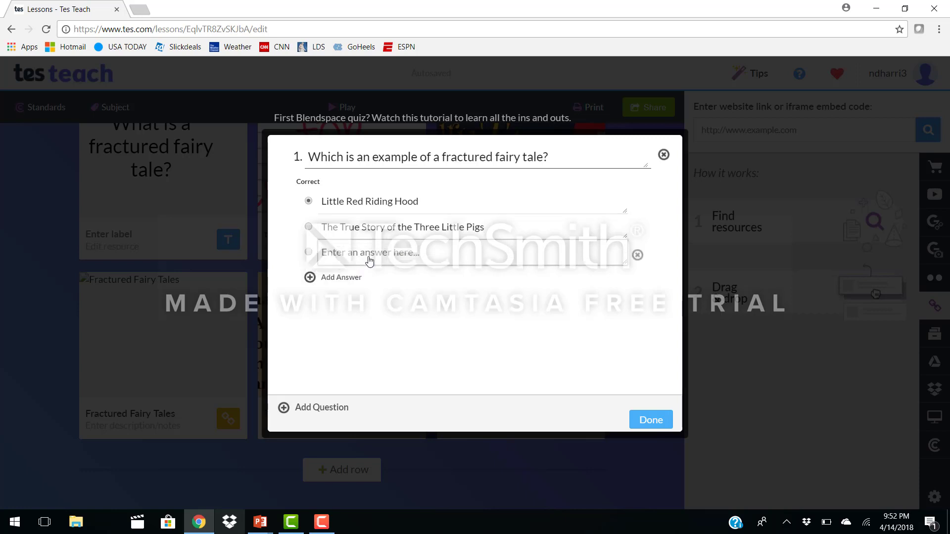
pyautogui.write('Cinderella')
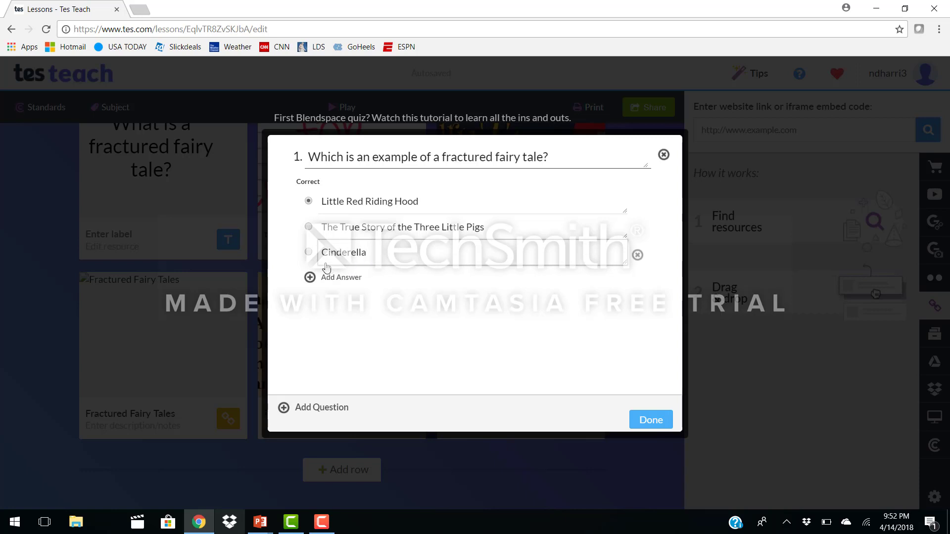
pyautogui.click(309, 227)
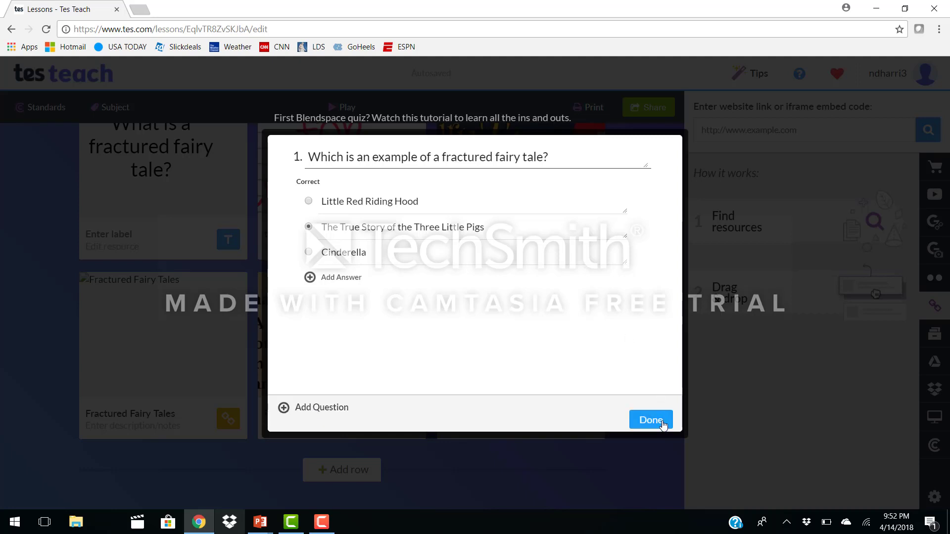
pyautogui.click(651, 420)
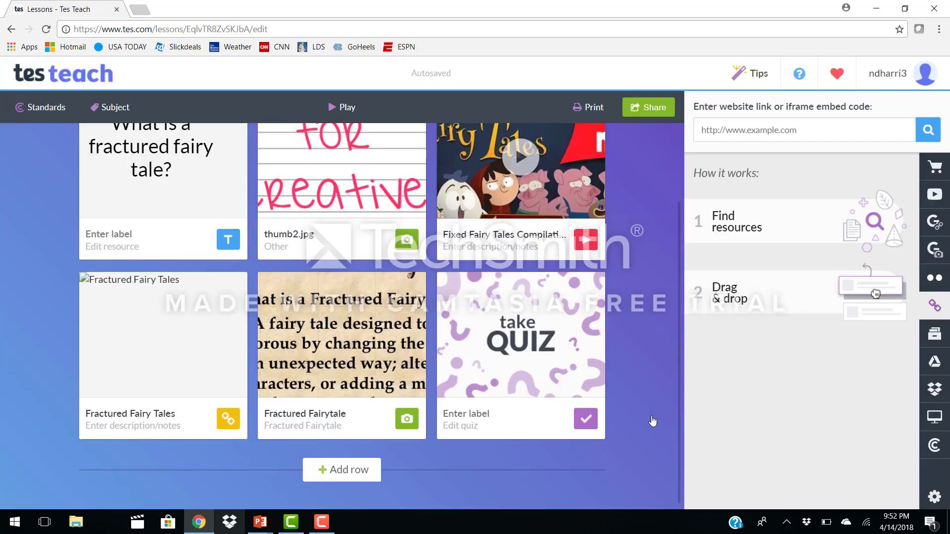
# Preview the quiz tile in the lesson player and return to the editor
pyautogui.moveTo(525, 367)
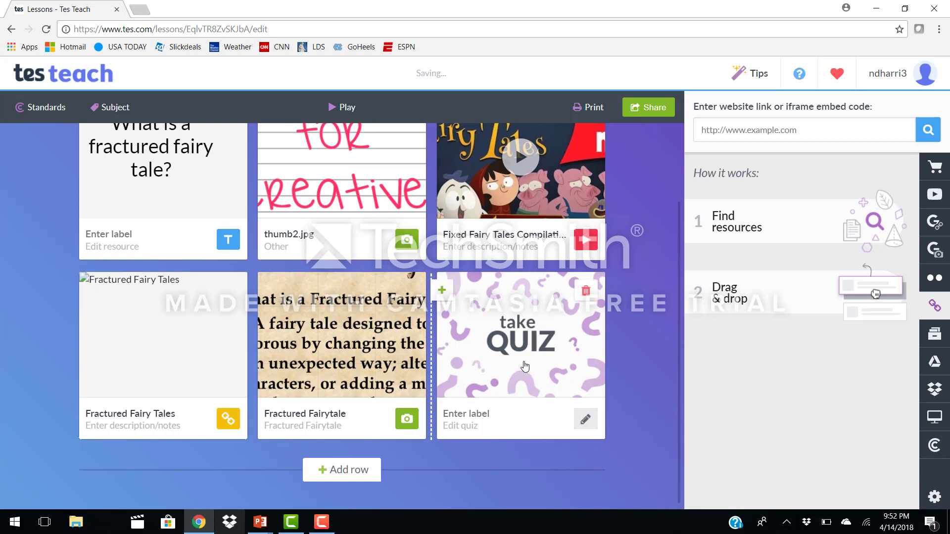
pyautogui.click(525, 366)
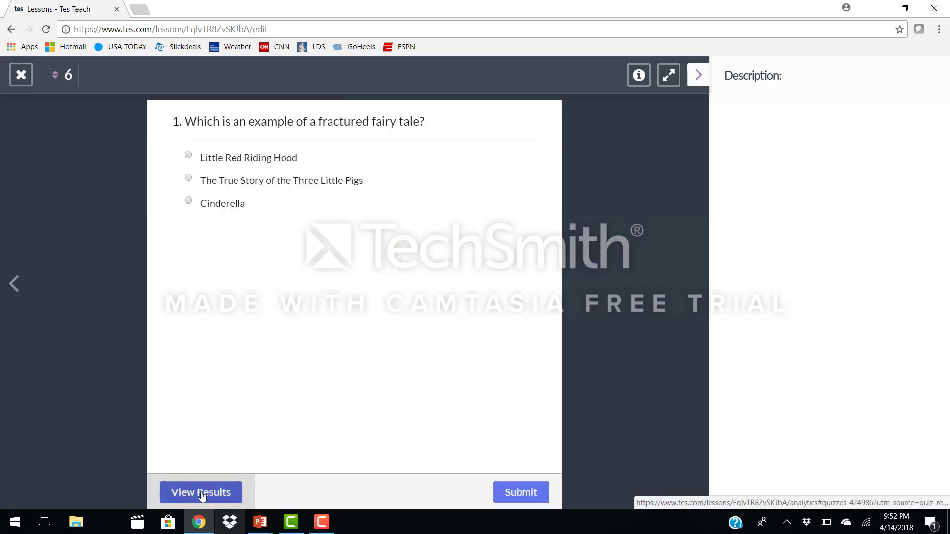
pyautogui.click(20, 77)
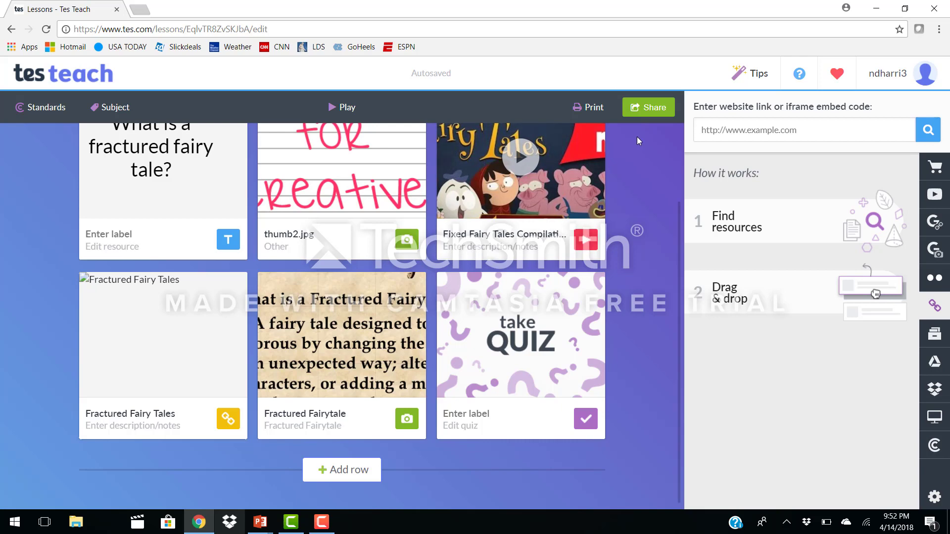
# Review the lesson's link and its share and embed options, and close the sharing dialog
pyautogui.click(660, 114)
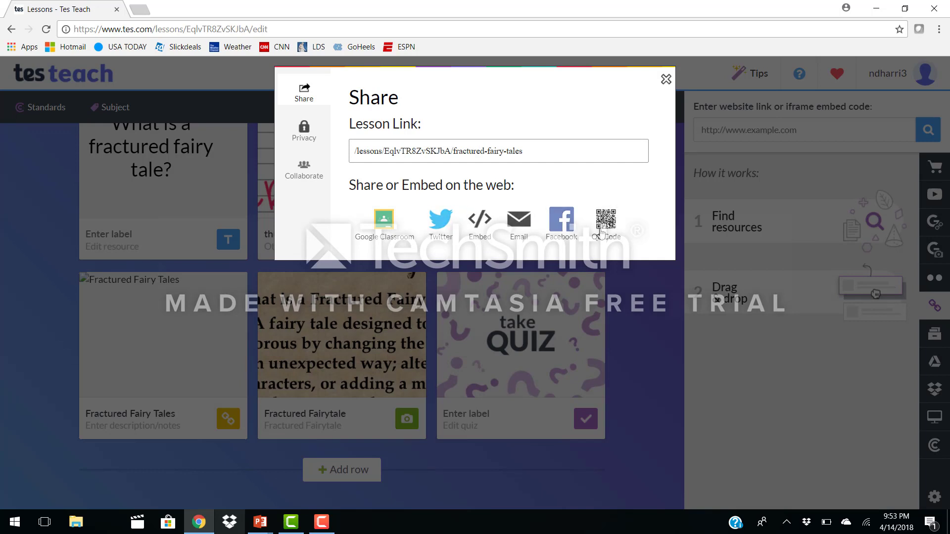
pyautogui.click(666, 80)
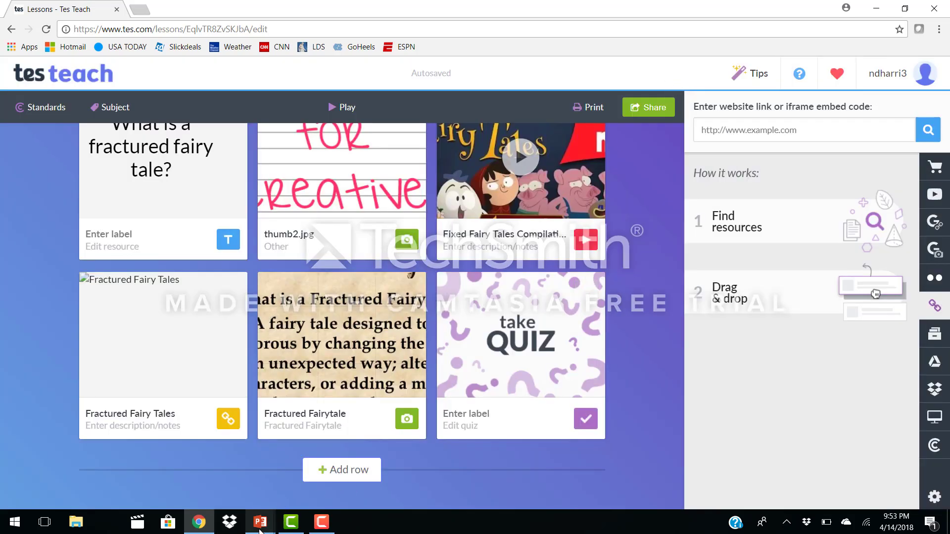